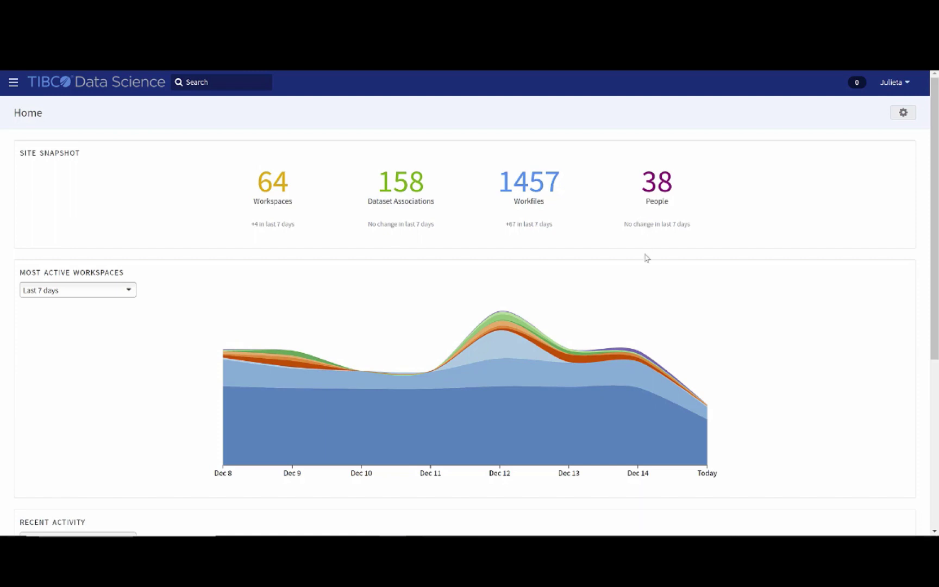
Scroll through the Home dashboard's chart and Recent Activity, then return to the top.
scroll(639, 300, down, 1)
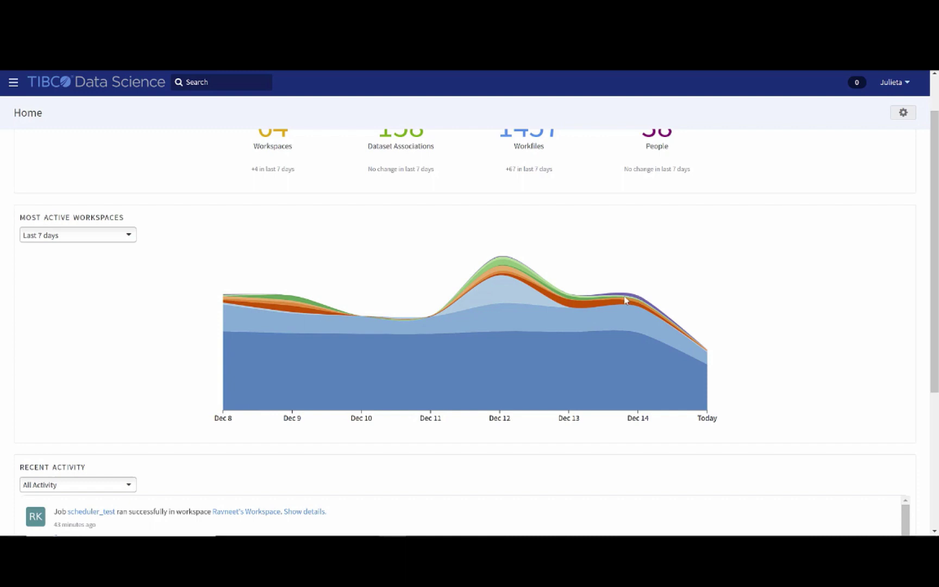
mouse_move(485, 326)
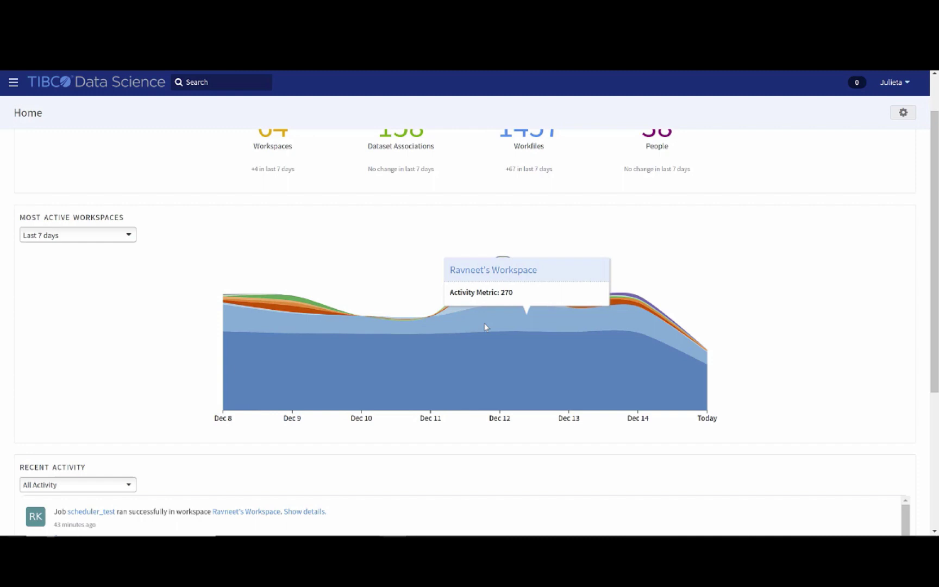
scroll(352, 306, down, 2)
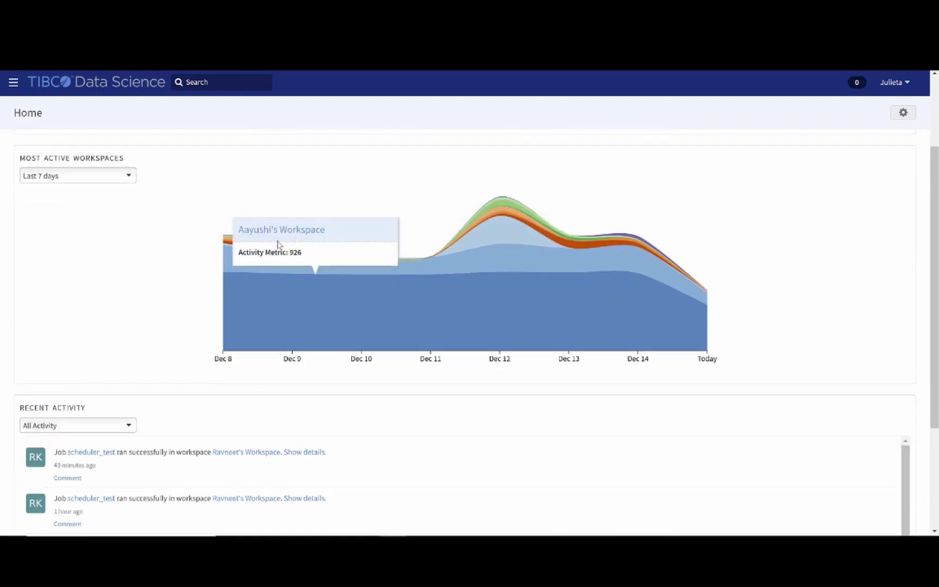
scroll(220, 300, down, 1)
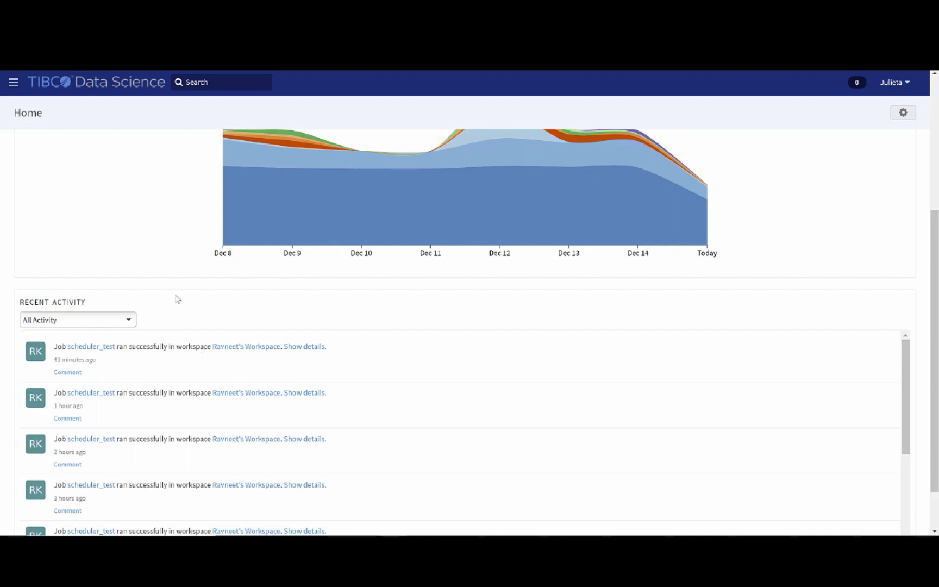
scroll(196, 242, up, 5)
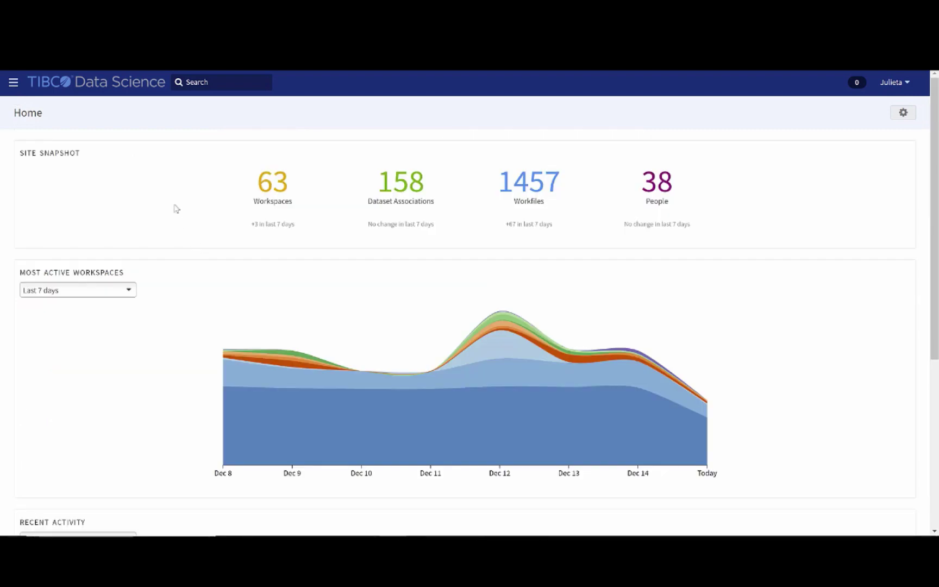
Go to the Workspaces page listing all 63 workspaces via the site navigation.
click(13, 95)
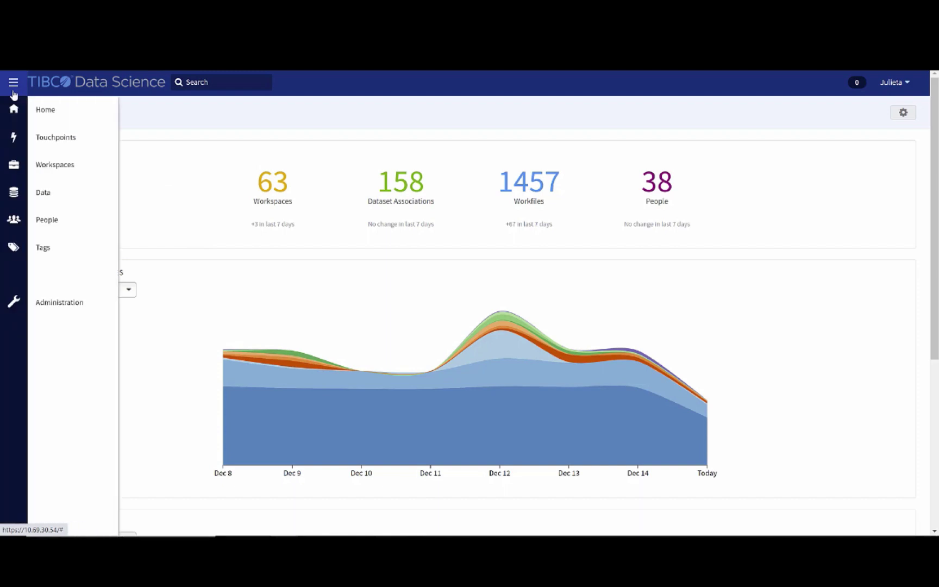
click(56, 170)
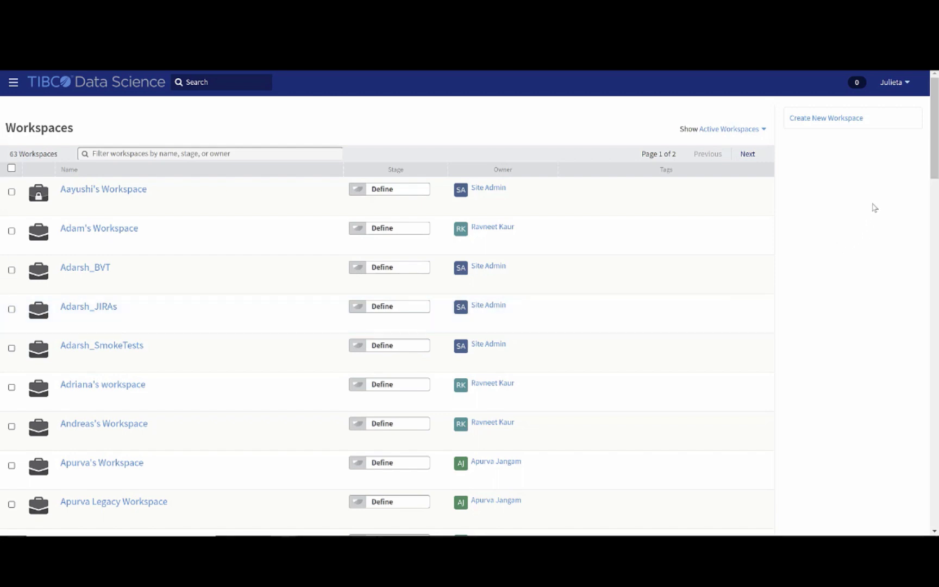
Start a new private workspace named 'Team Studio Demo'.
click(821, 120)
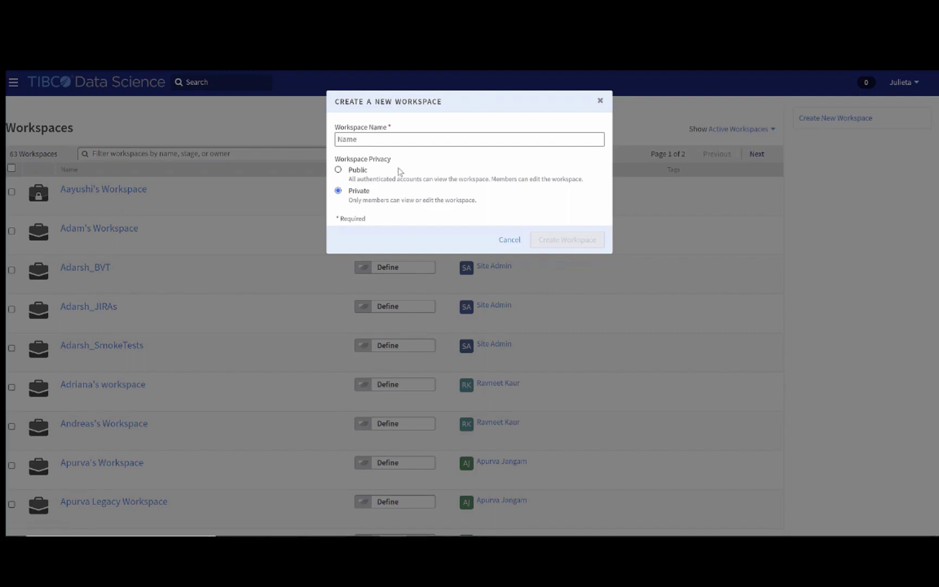
click(394, 140)
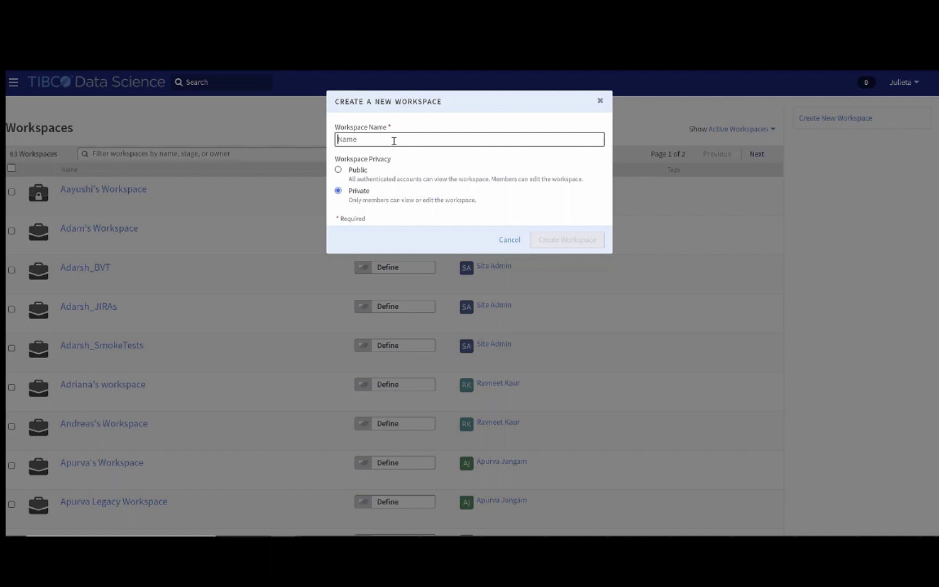
text(Team S)
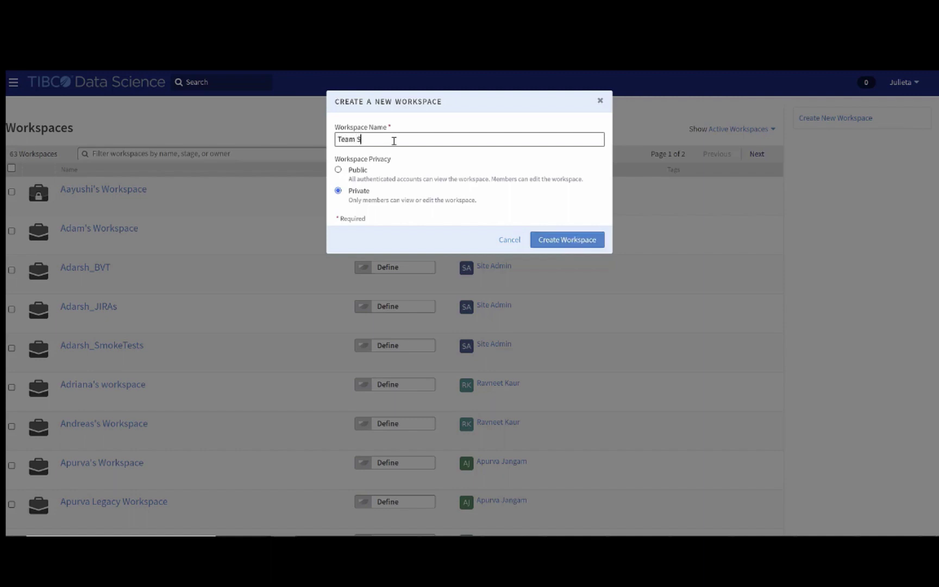
text(tudio Demo)
Create the Team Studio Demo workspace and bring up its member editor.
click(570, 242)
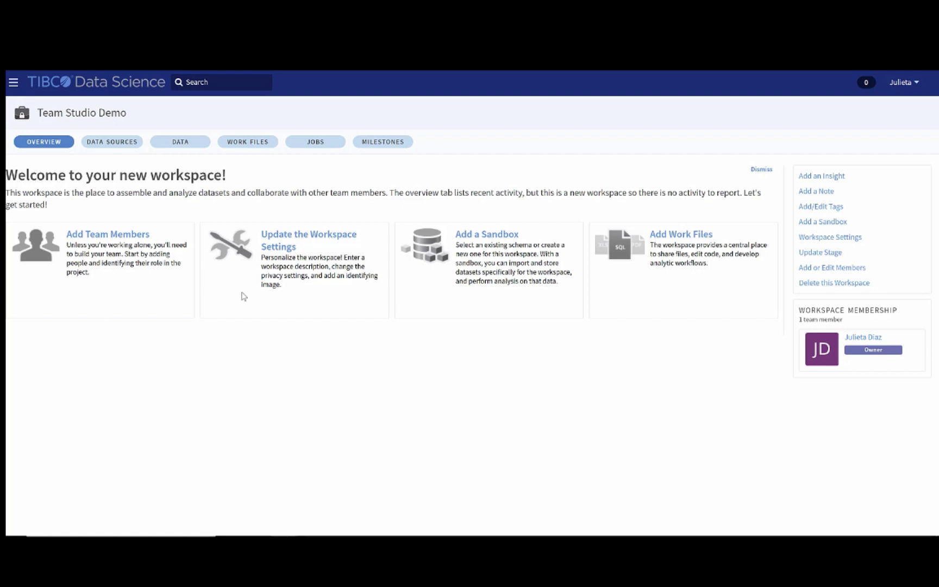
click(106, 235)
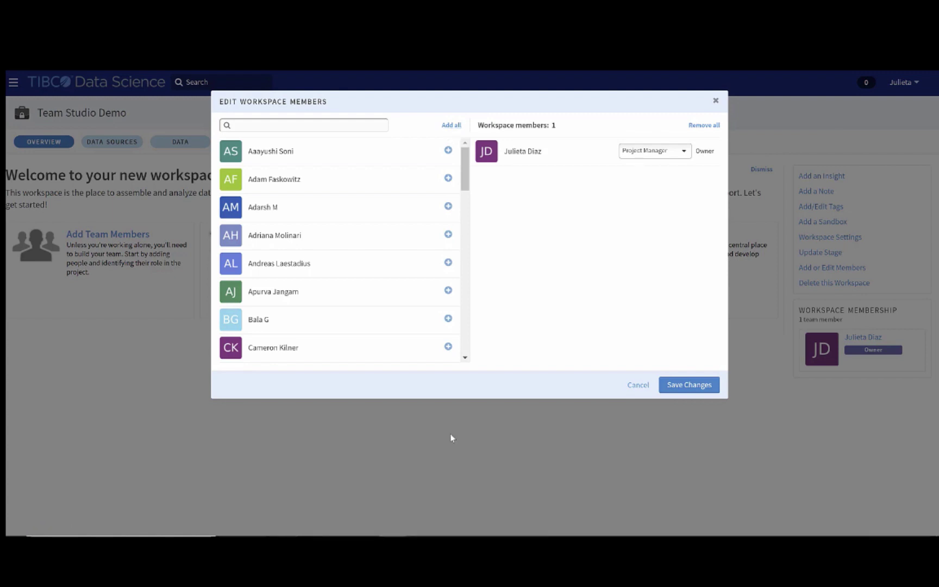
Search for the teammate, add them with the Project Member role, and save the membership.
click(260, 125)
text(Gaia)
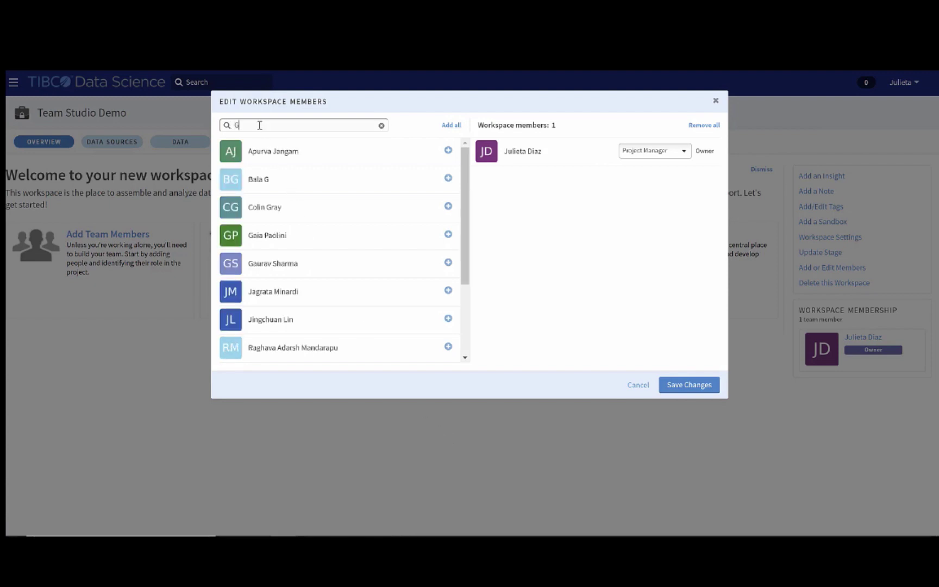
click(458, 150)
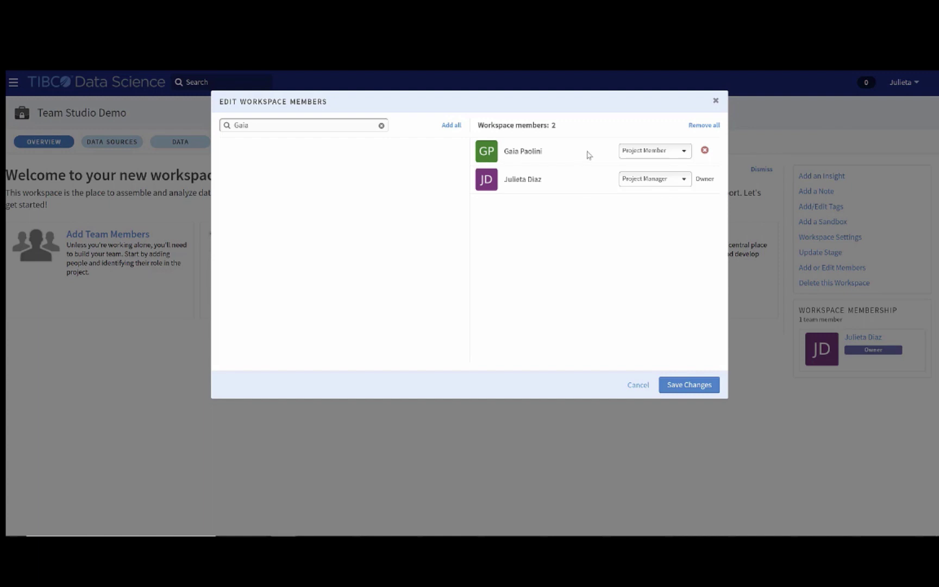
click(685, 151)
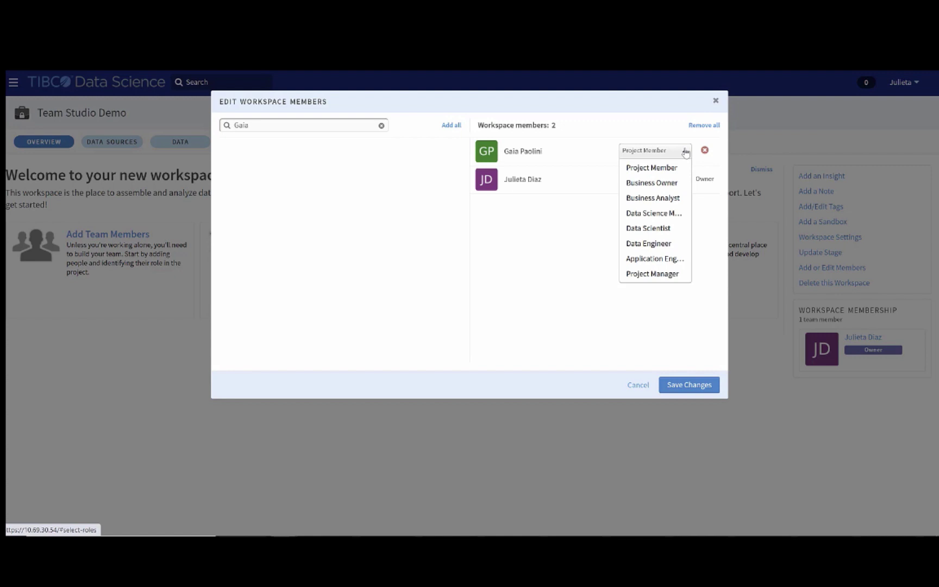
click(675, 166)
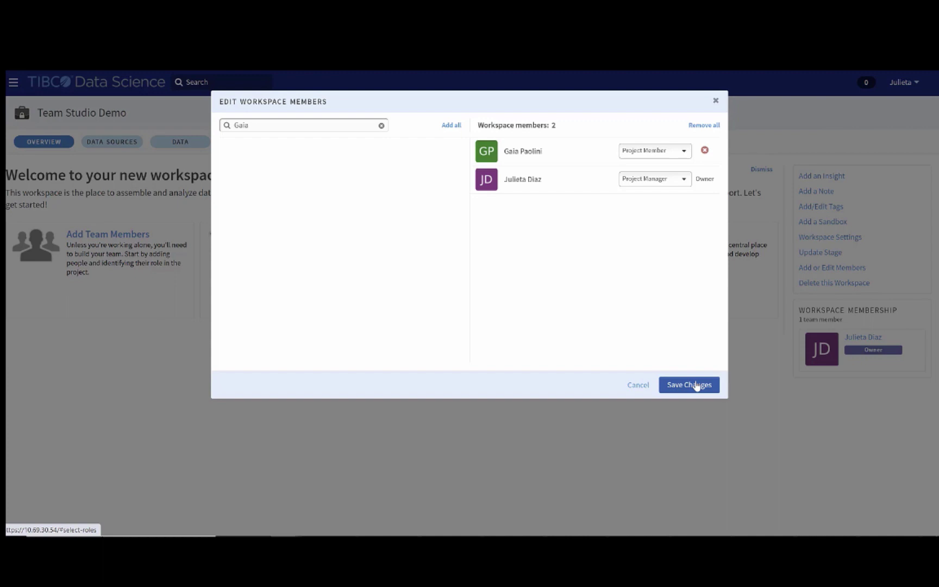
click(696, 385)
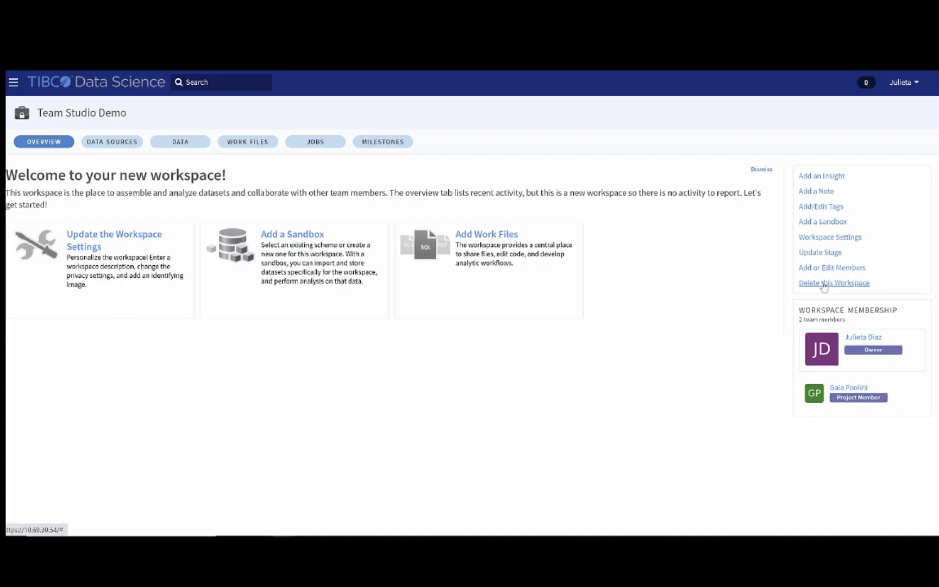
Add the tags demo, video, client and regression to the workspace.
click(830, 209)
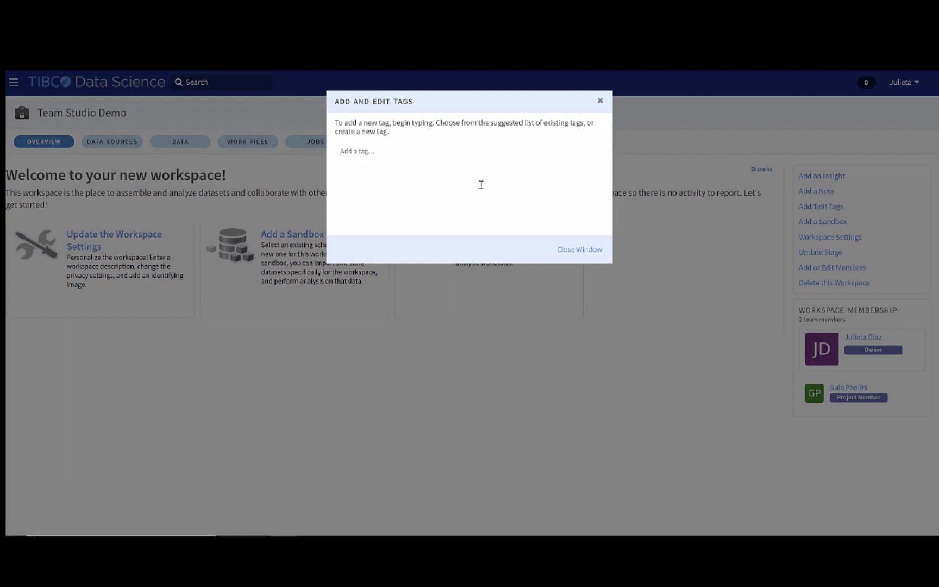
text(demo)
key(Return)
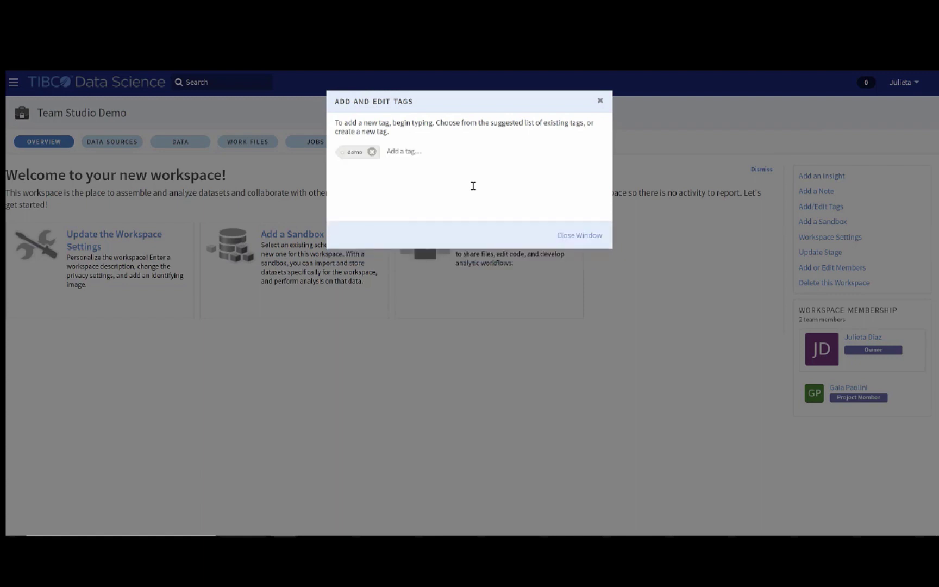
text(video)
key(Return)
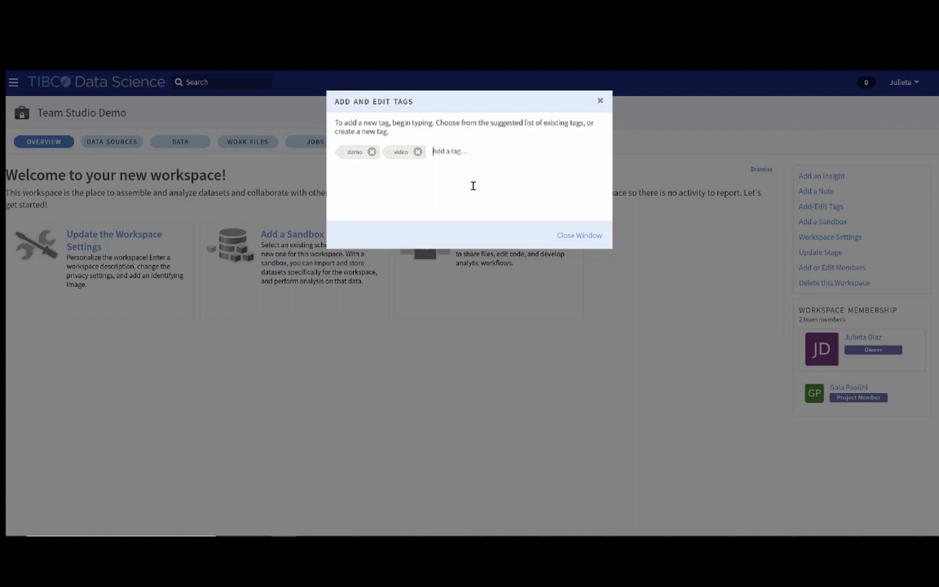
text(client)
key(Return)
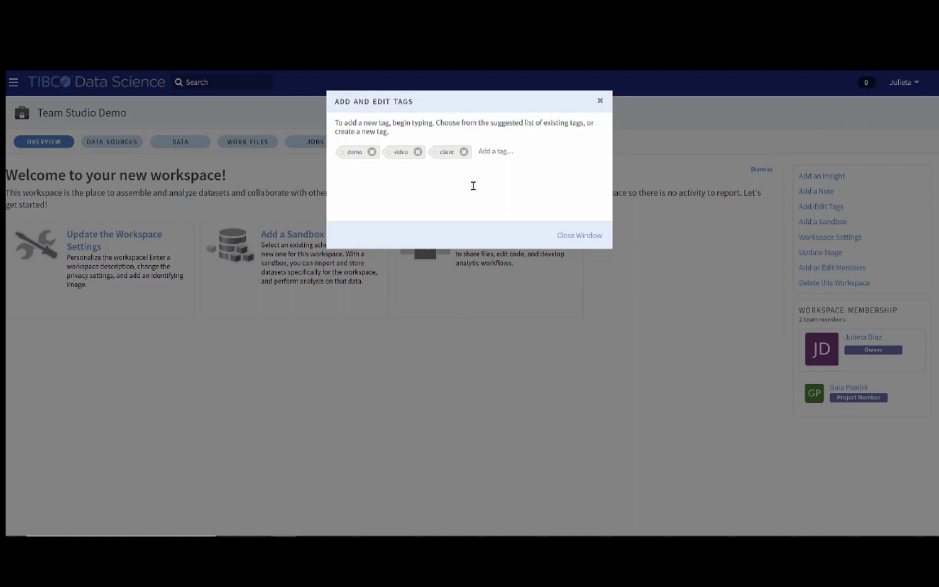
text(regression)
key(Return)
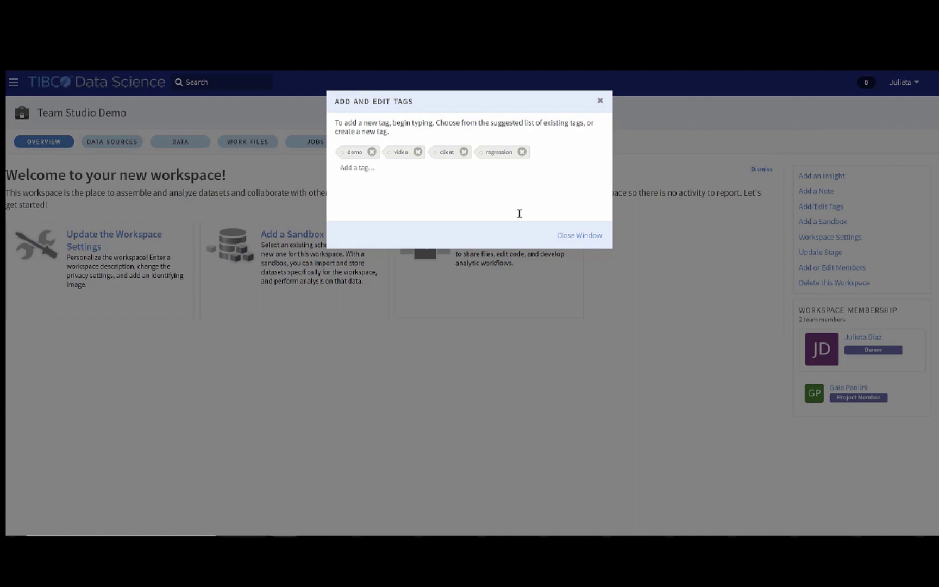
click(601, 102)
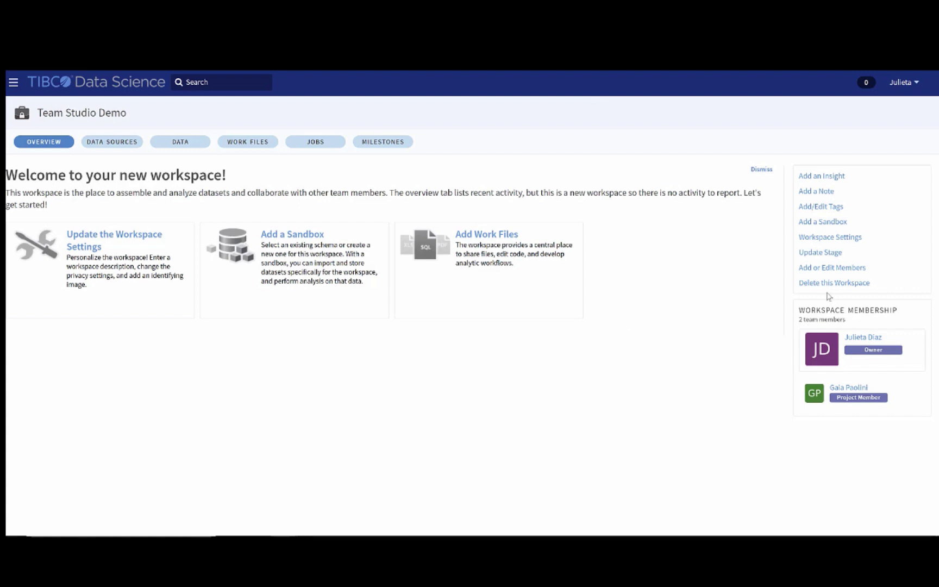
Review the workspace member list without changes, then bring up a blank note.
click(838, 268)
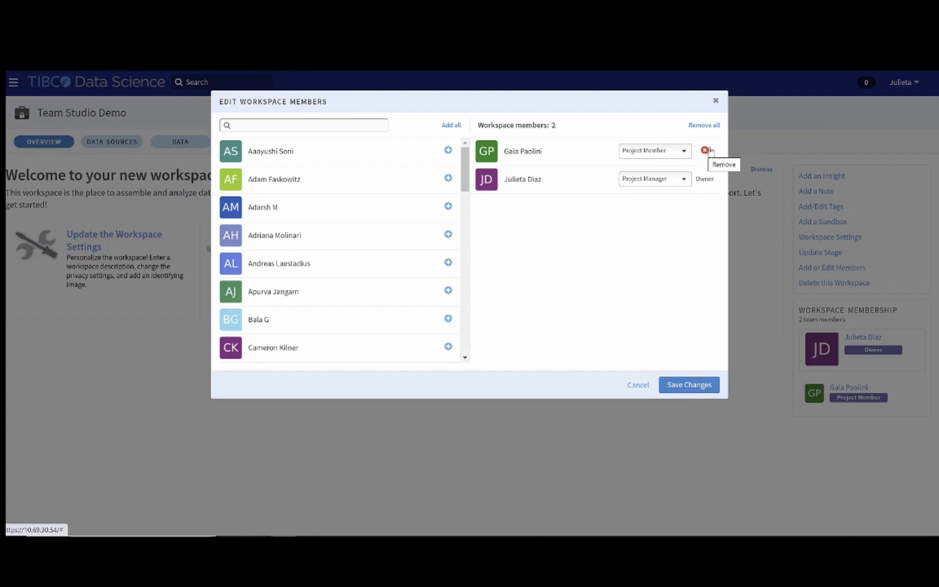
click(713, 102)
click(823, 194)
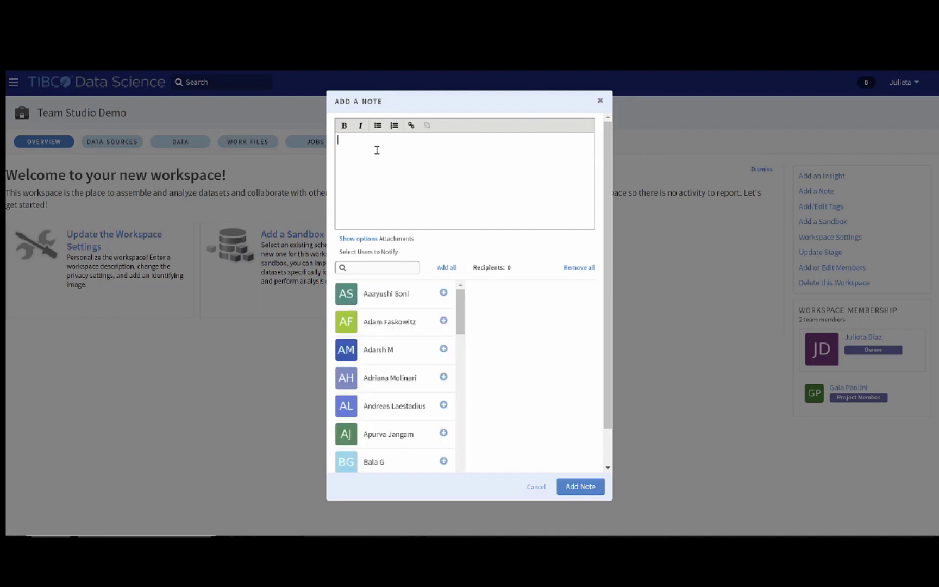
Post the note 'Hi, this is created for video demo purposes' to Team Studio Demo.
text(H)
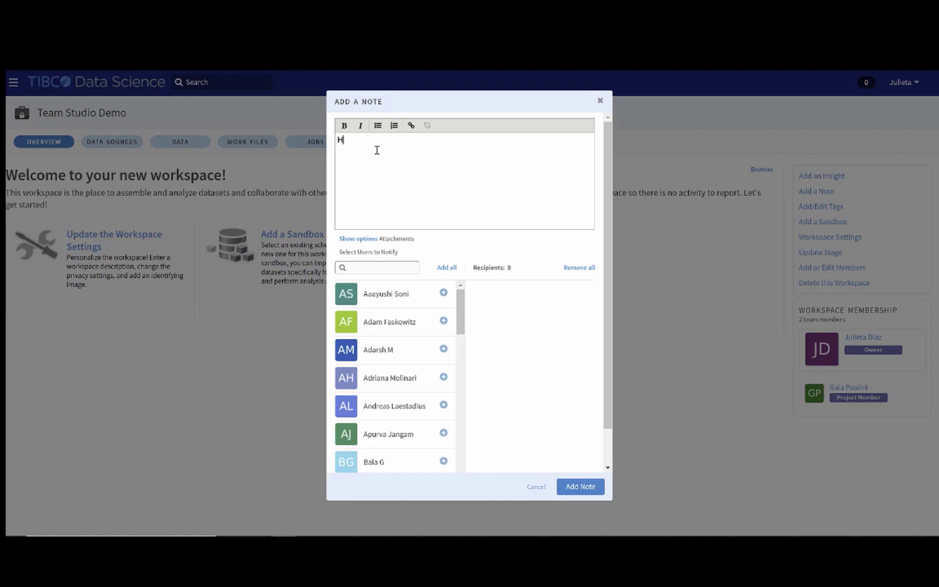
text(i, this is created for video demo purposes)
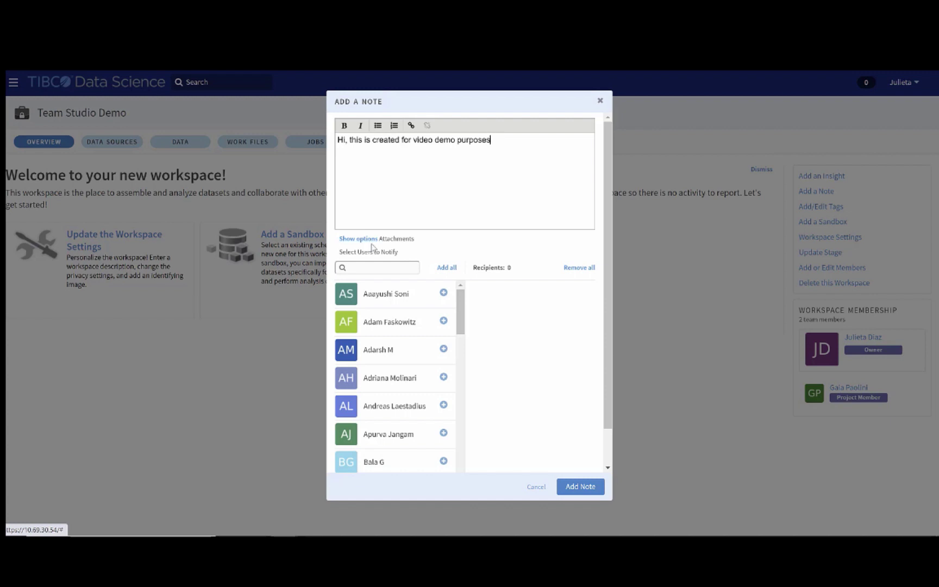
click(570, 488)
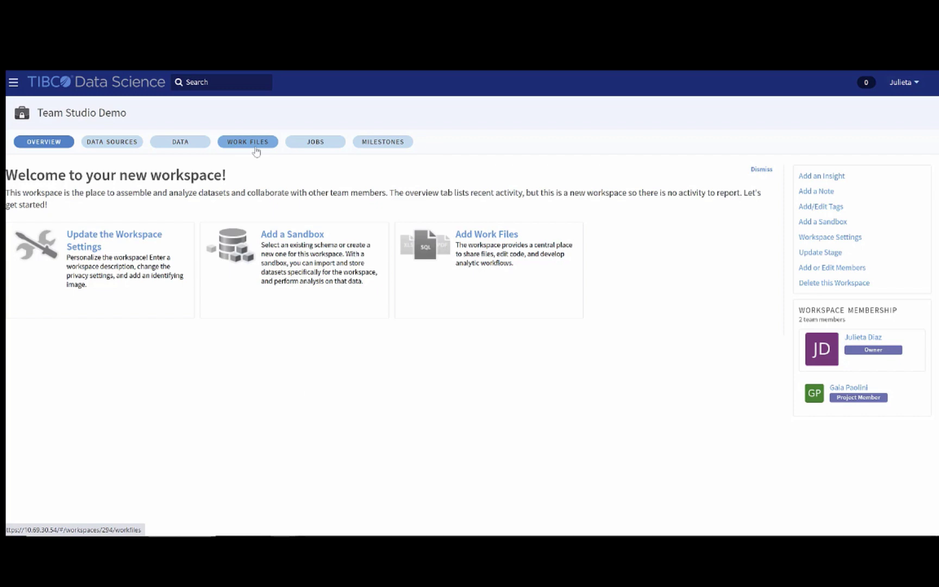
Browse the workspace's data sources list, then view its empty Datasets page.
click(125, 147)
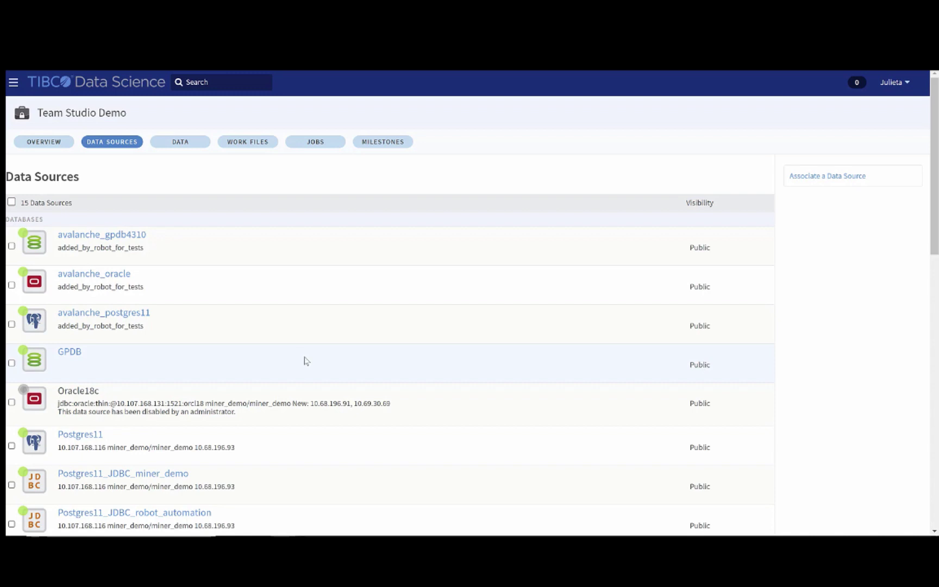
scroll(135, 422, down, 4)
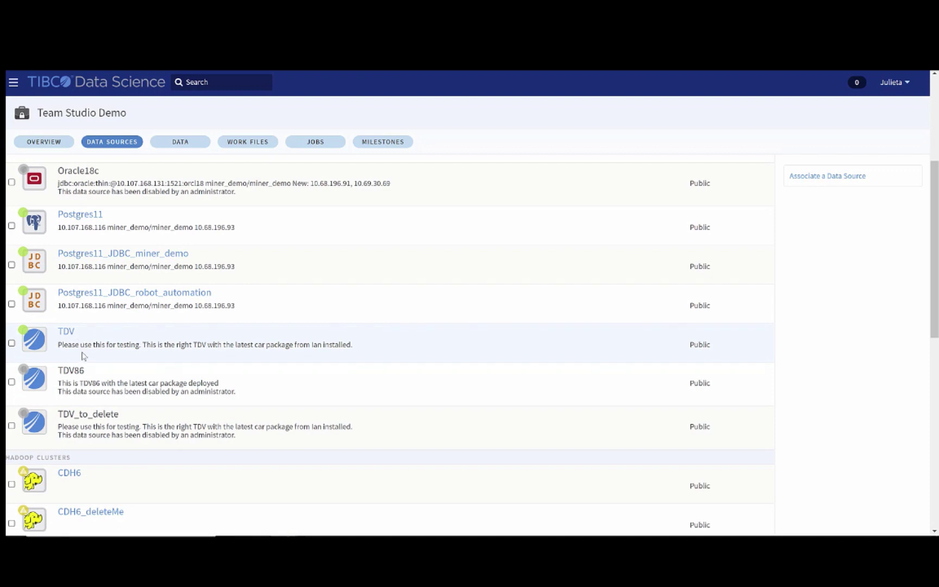
scroll(81, 358, down, 2)
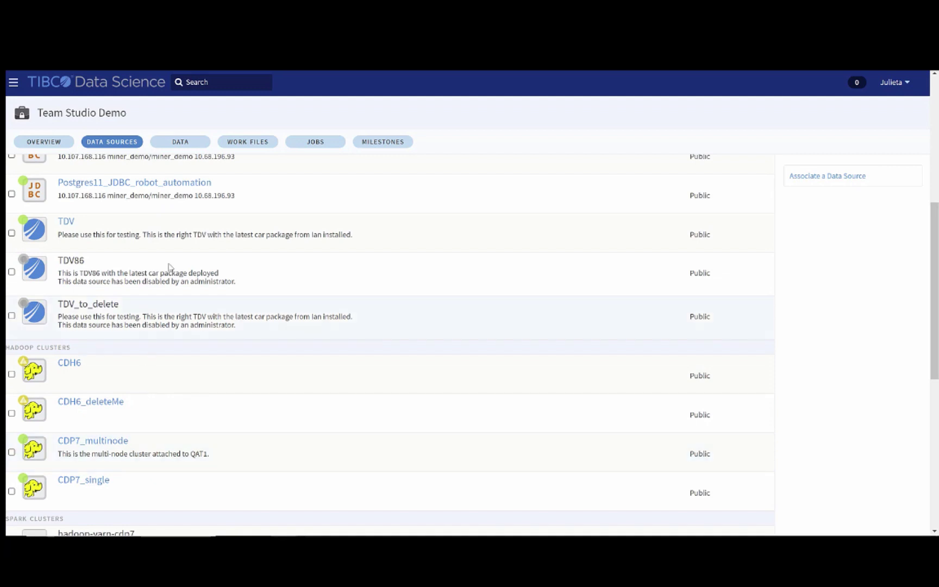
click(188, 148)
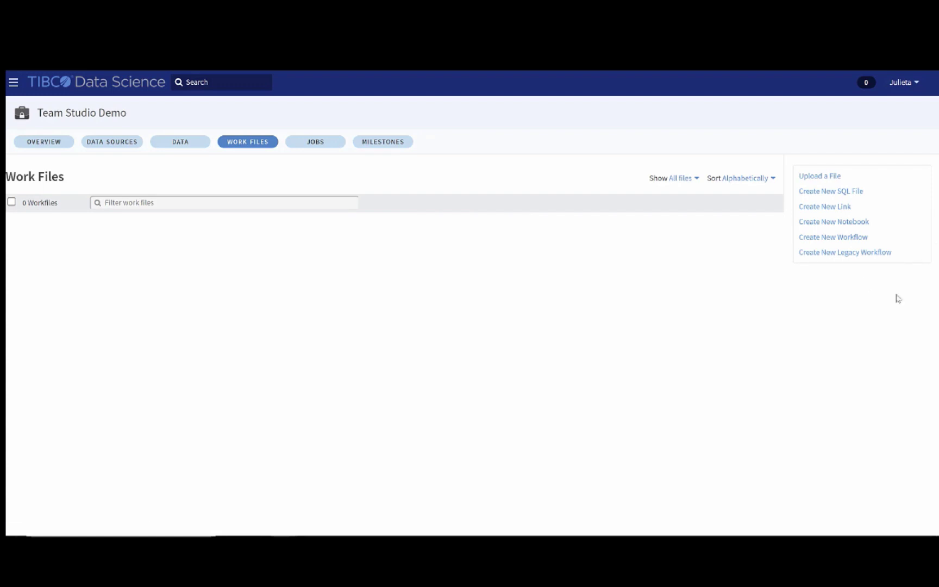
click(818, 177)
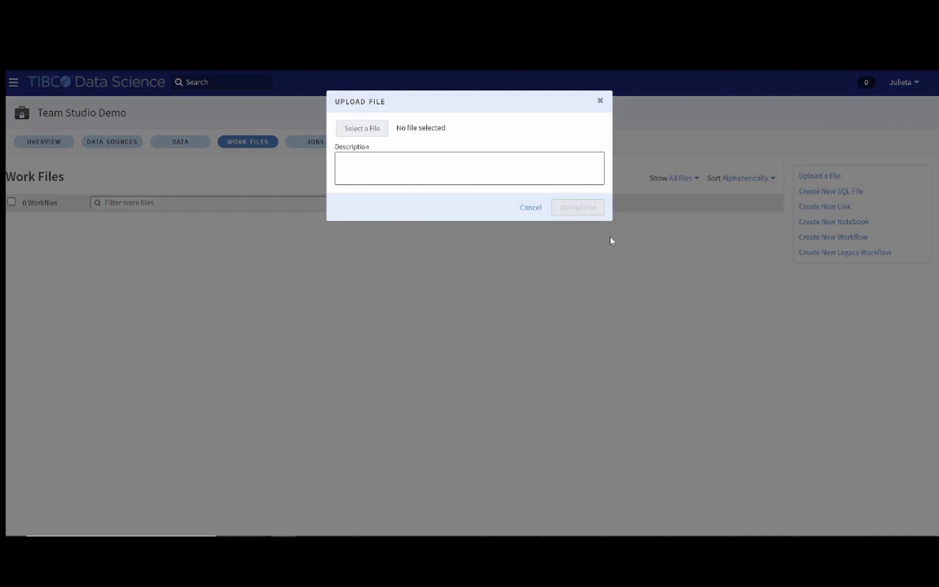
click(527, 208)
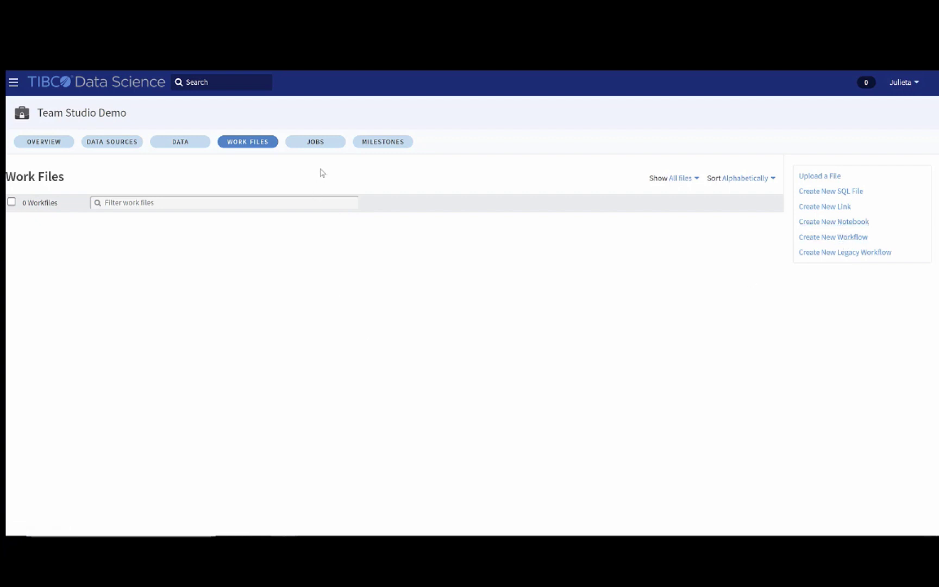
click(313, 143)
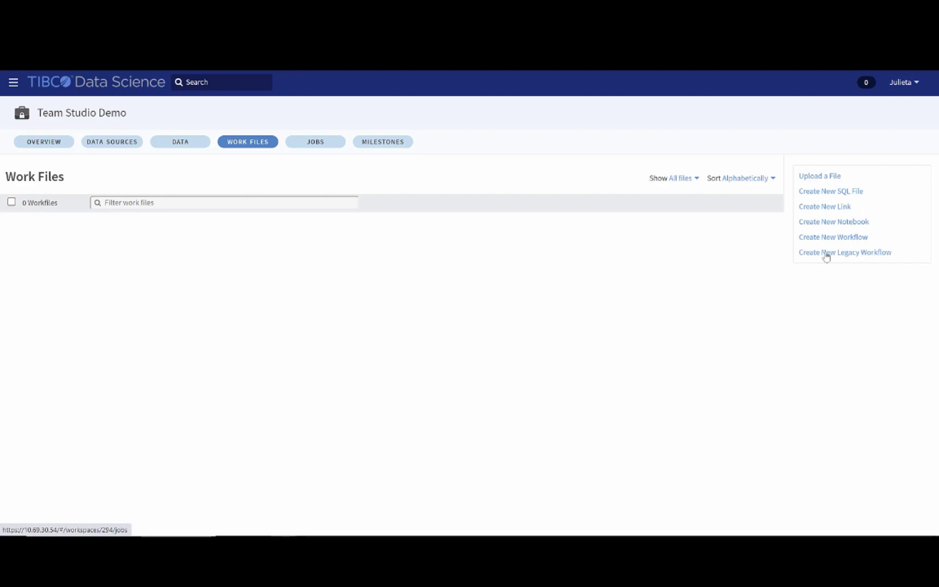
Create workflow 'Vide Demo Workflow' with hadoop-yarn-cdp7 compute and TDV data storage.
click(863, 240)
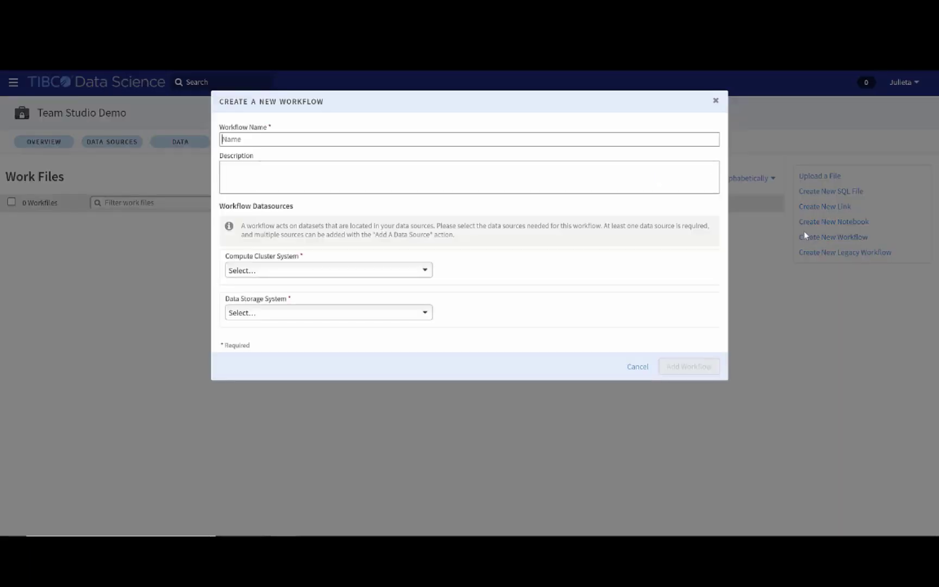
click(301, 137)
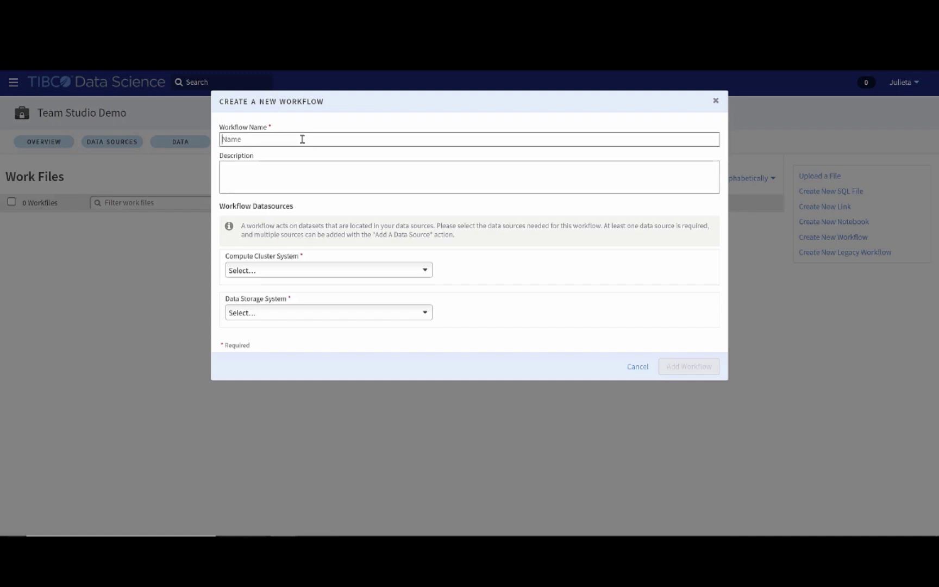
text(Vide Dem)
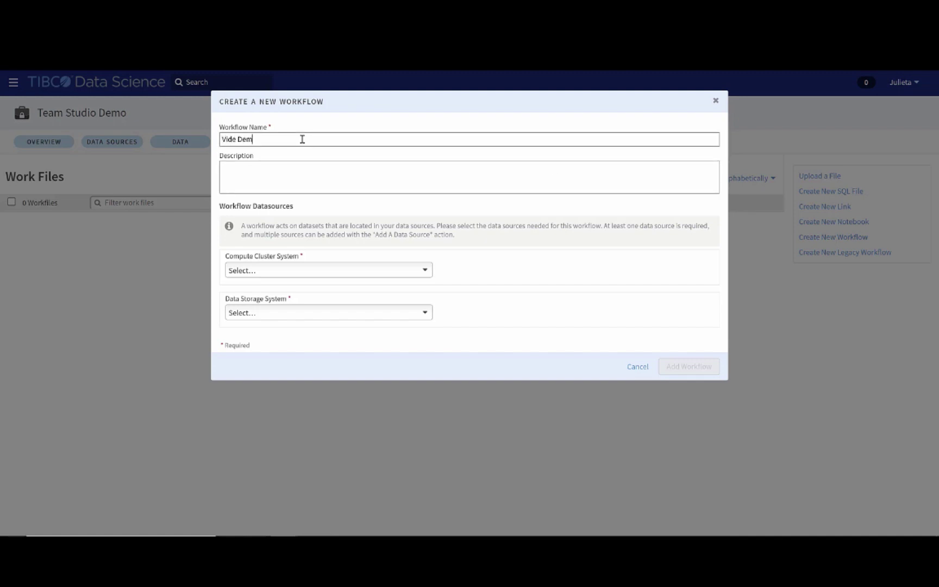
text(o Wor)
text(kflow)
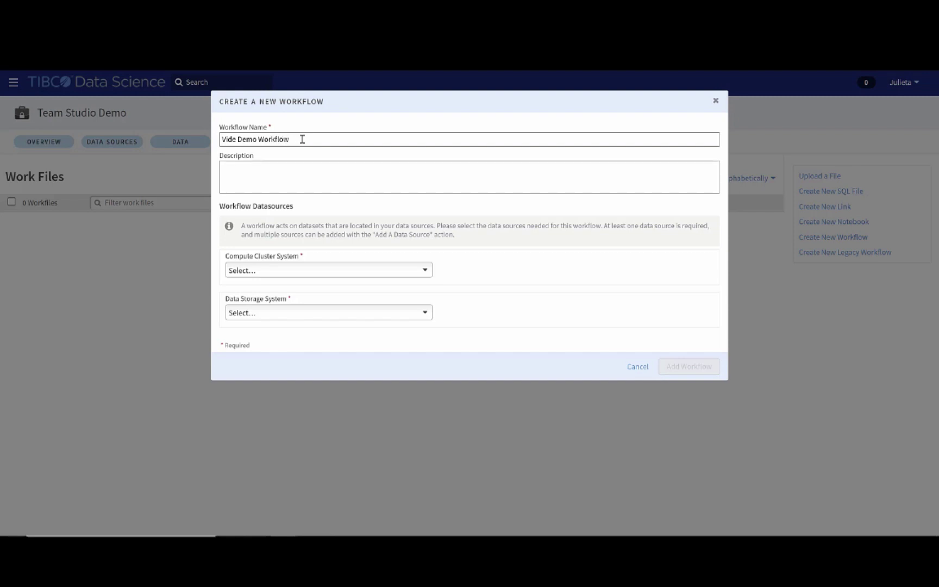
click(329, 176)
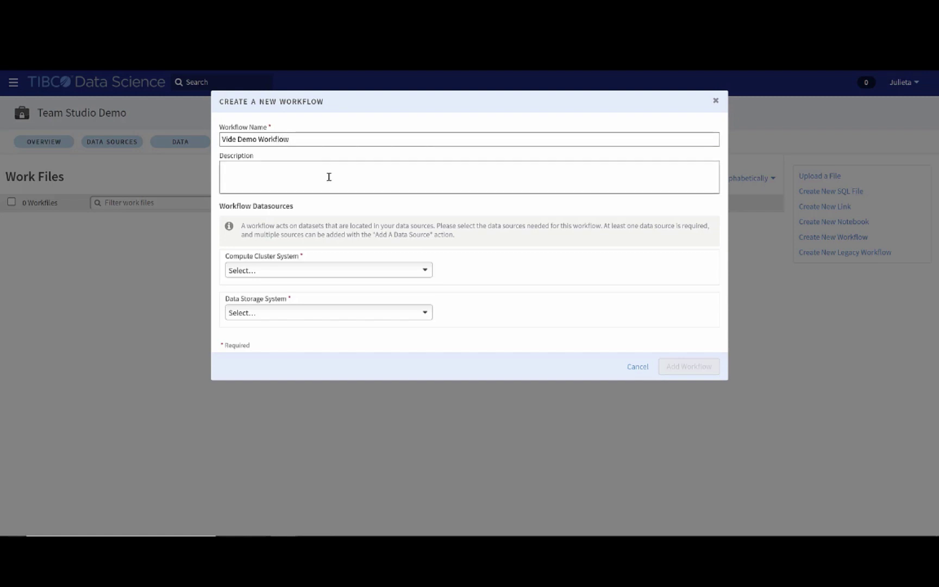
click(415, 271)
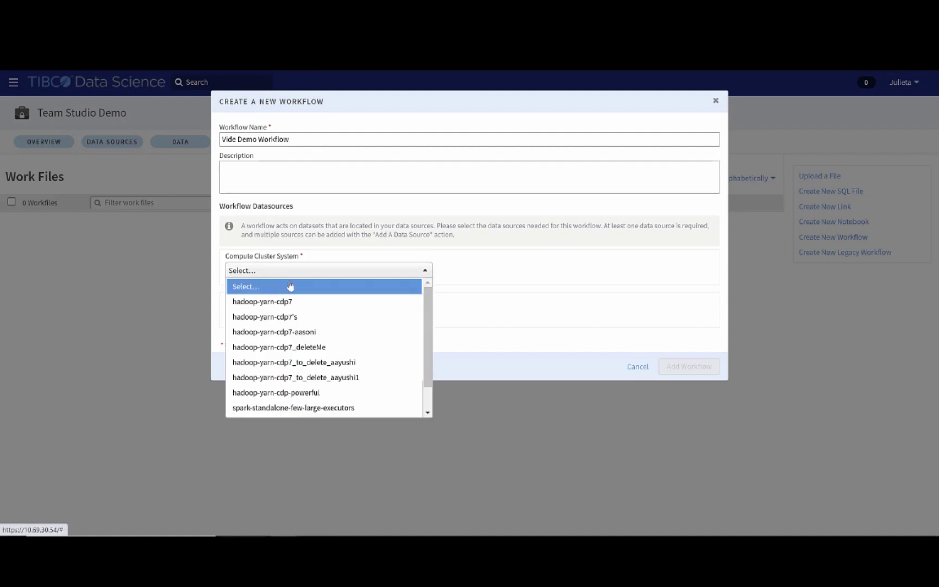
click(277, 302)
click(275, 314)
click(255, 342)
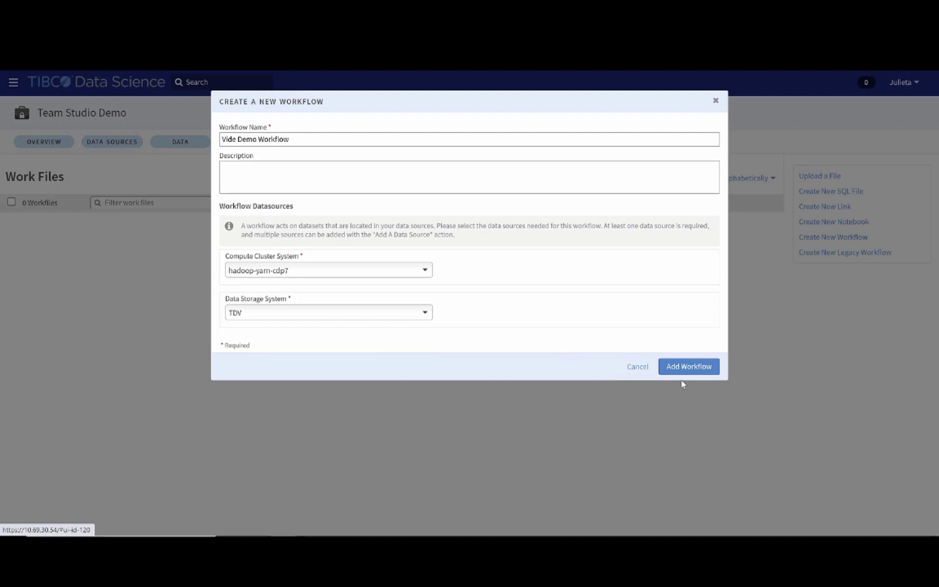
click(688, 367)
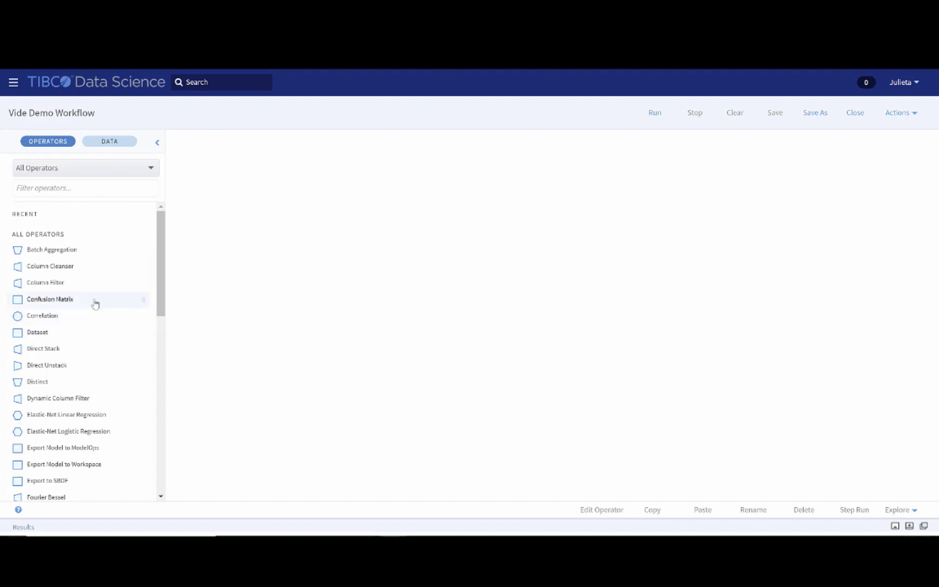
Scroll through the Operators panel beside the empty Vide Demo Workflow canvas.
scroll(76, 335, down, 1)
scroll(76, 336, down, 2)
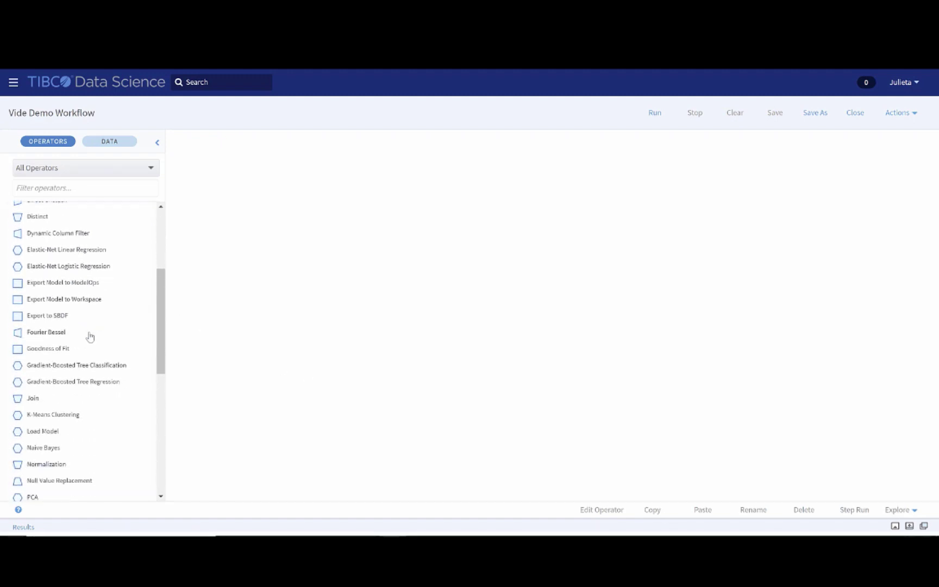